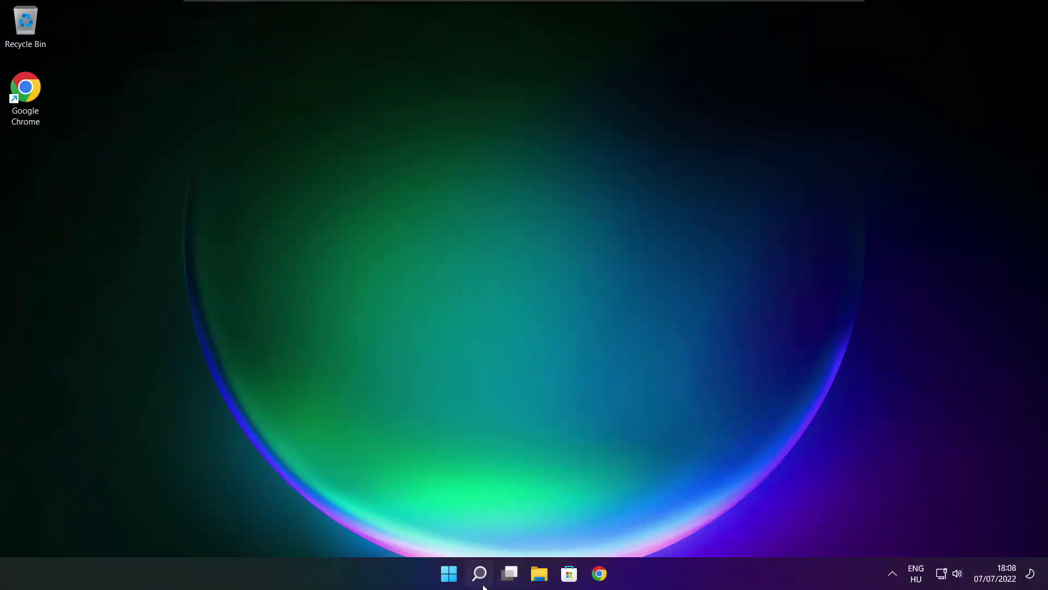
Search Windows for 'device manager' so Device Manager shows as the best match
click(481, 575)
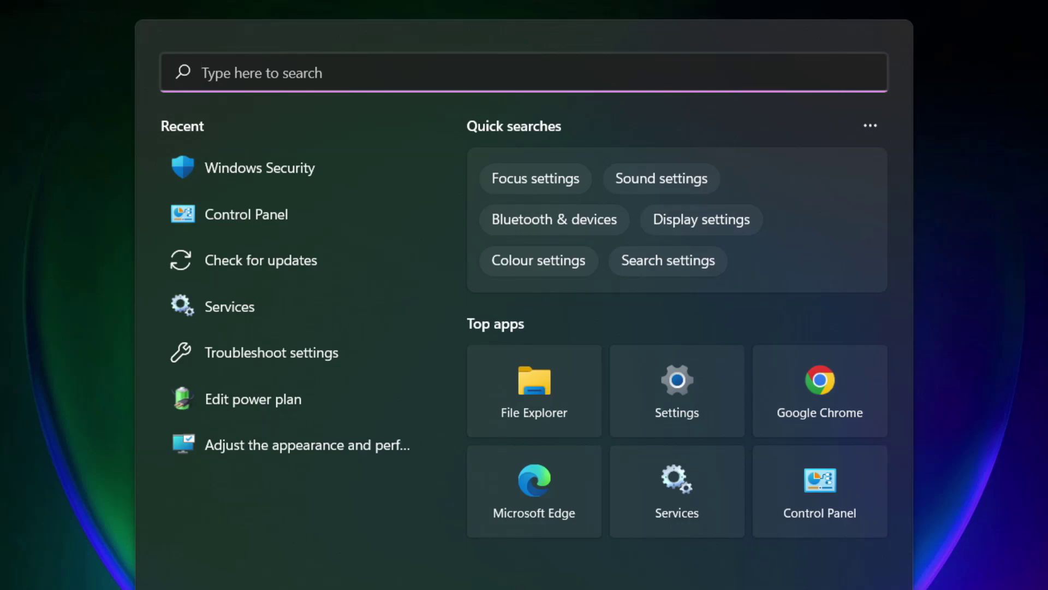
text(devi)
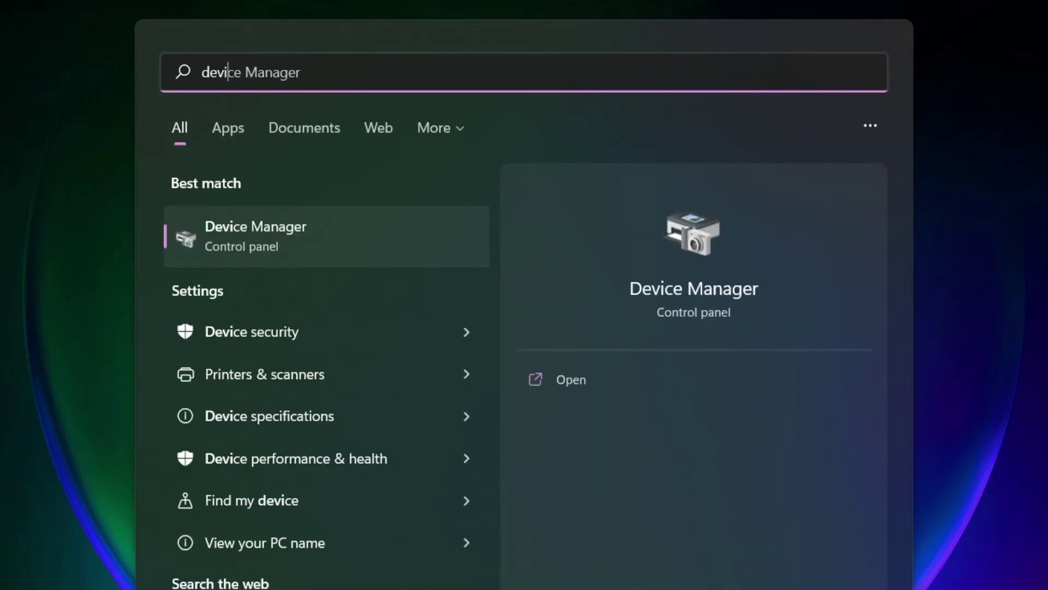
text(ce man)
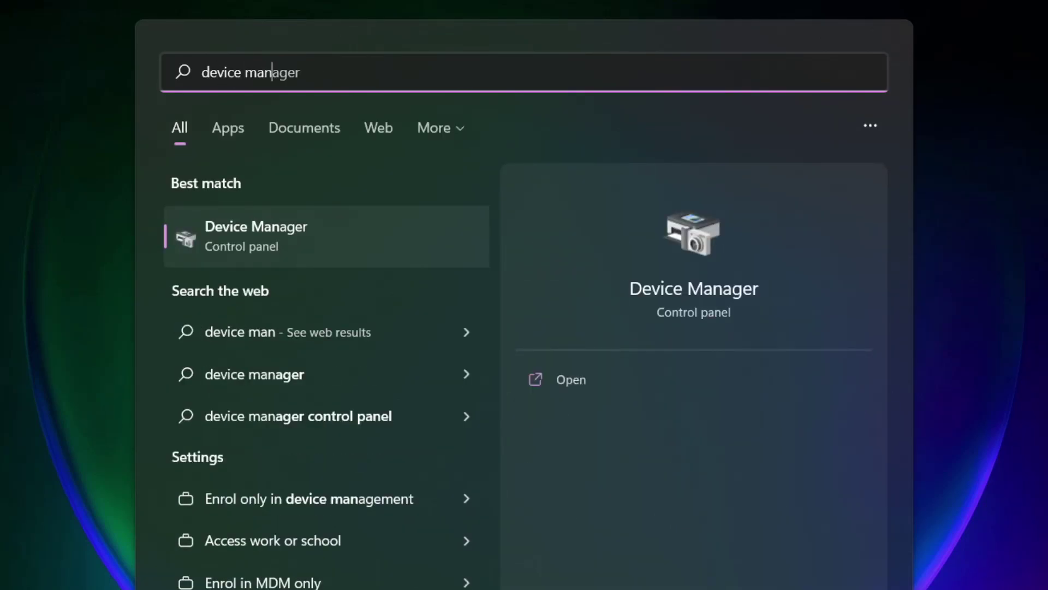
text(ager)
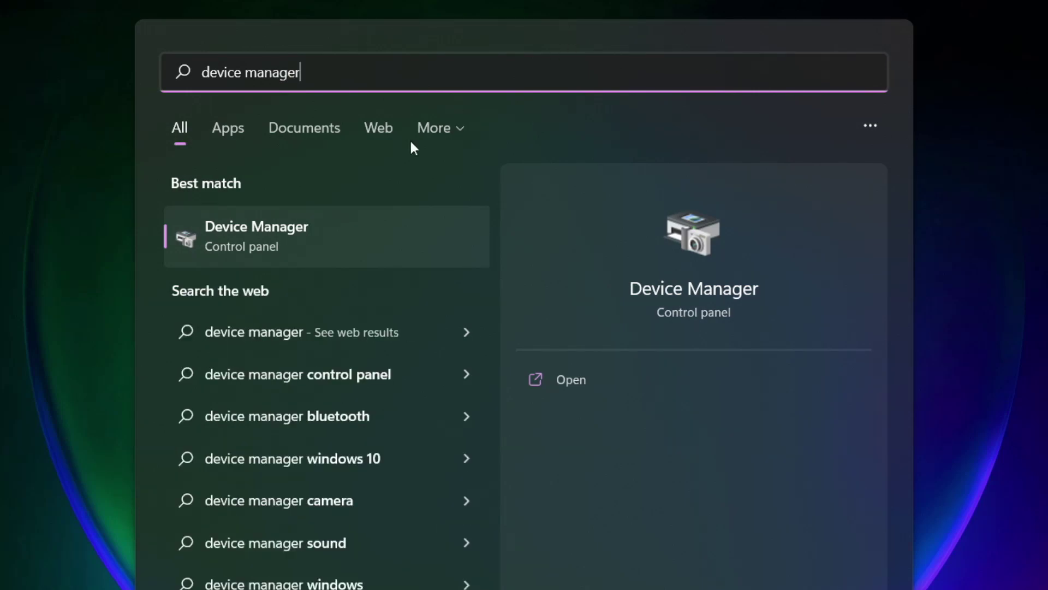
Open Device Manager maximized and expand the Display adaptors category
click(386, 241)
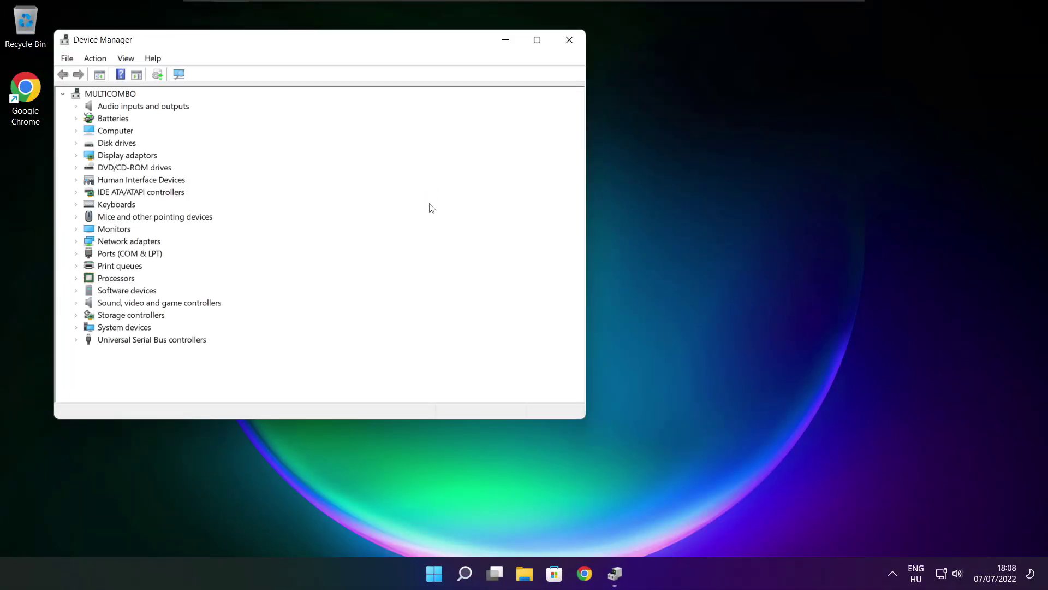
click(537, 39)
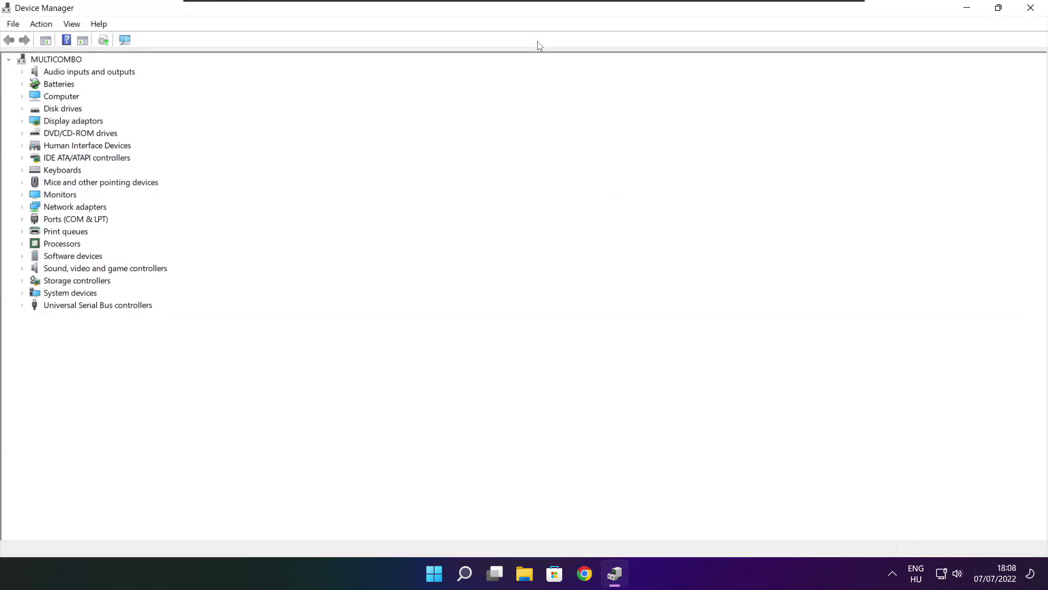
click(44, 121)
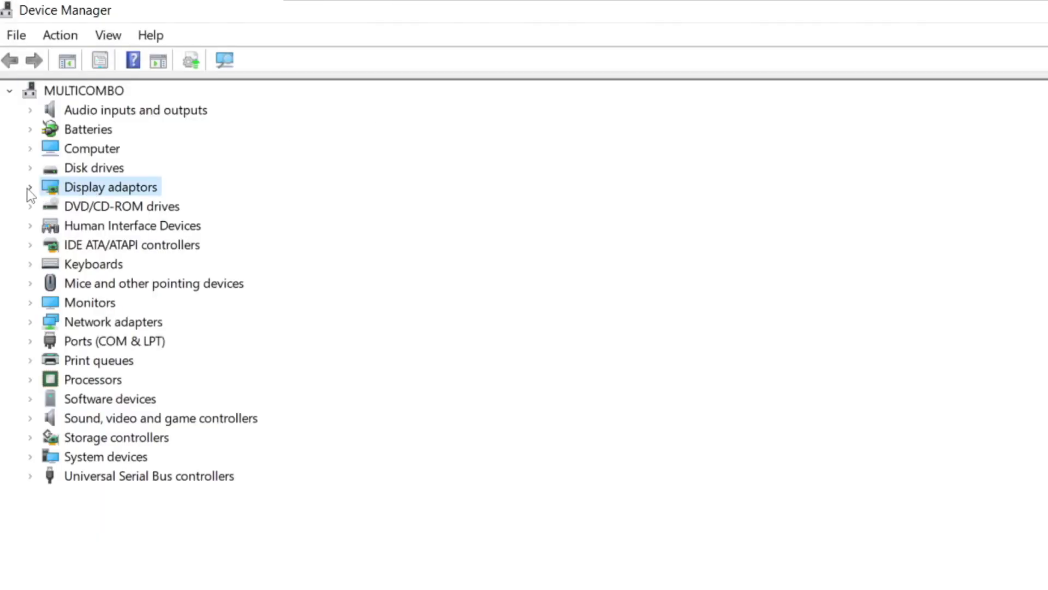
click(31, 187)
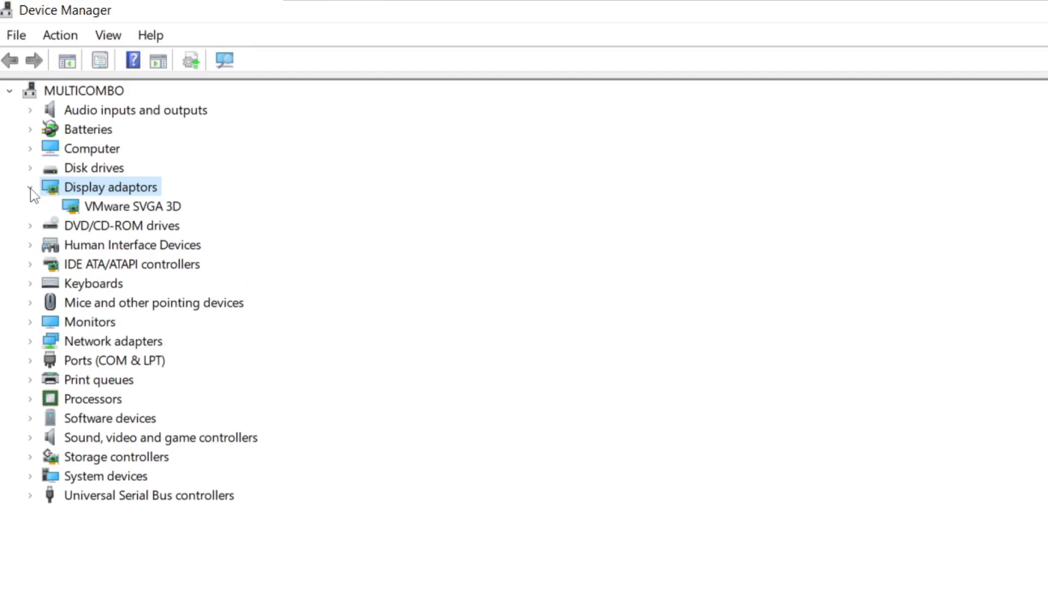
Search automatically for a VMware SVGA 3D driver; the best driver is already installed
click(156, 208)
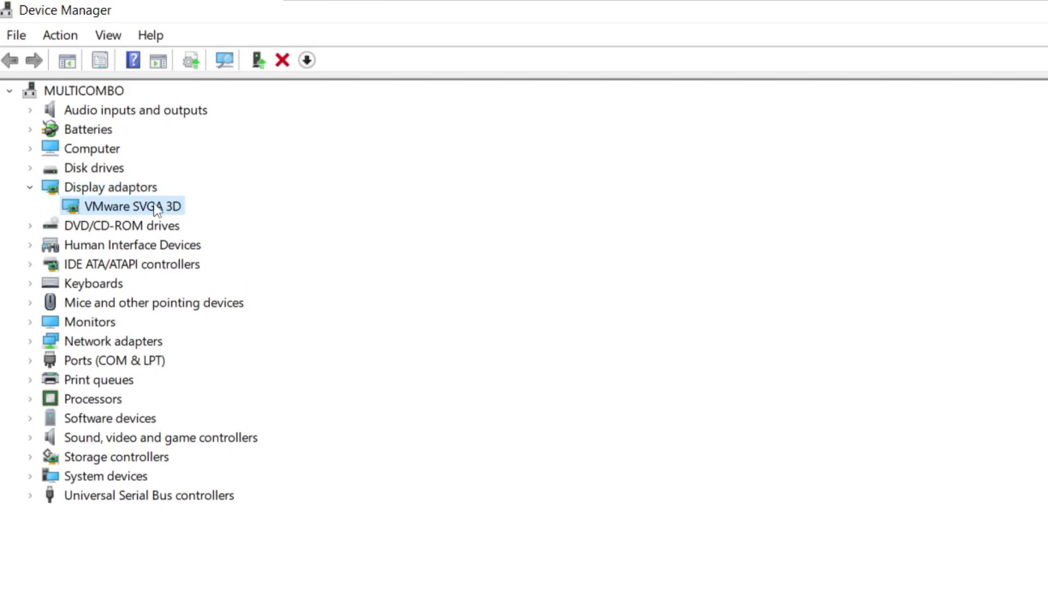
right_click(110, 207)
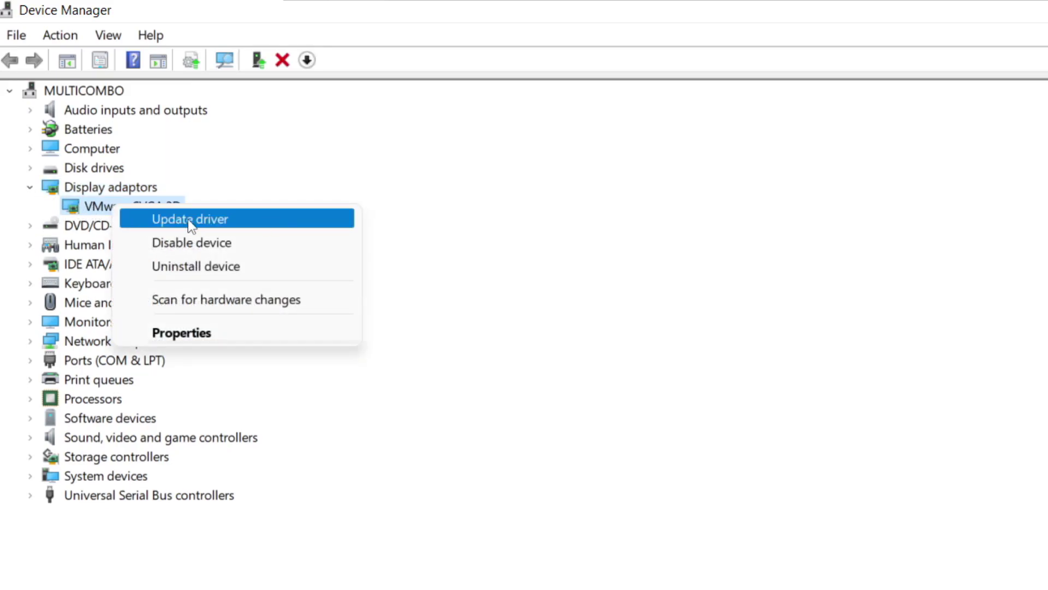
click(232, 221)
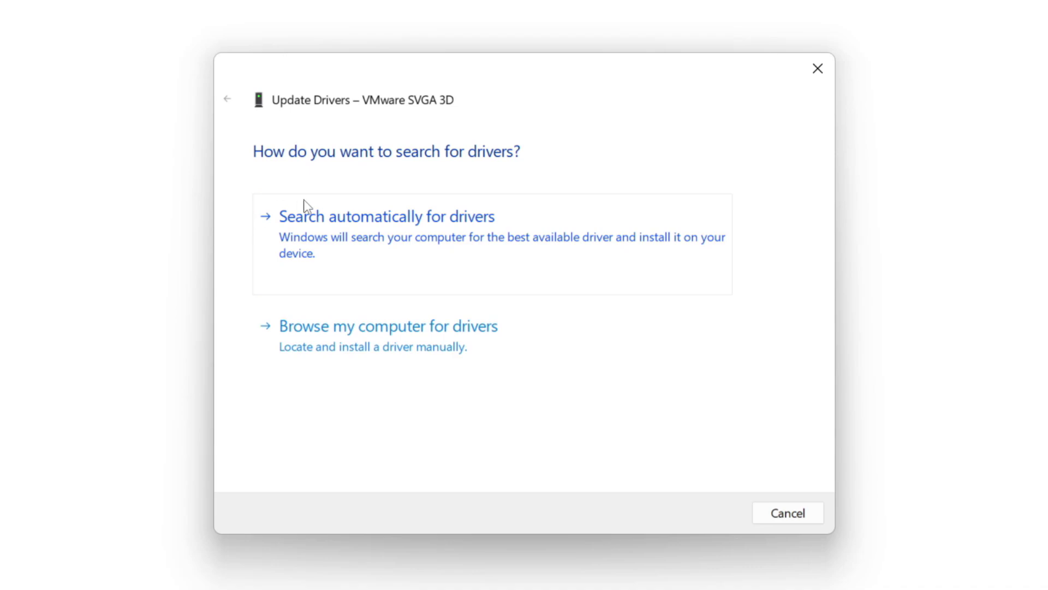
click(461, 248)
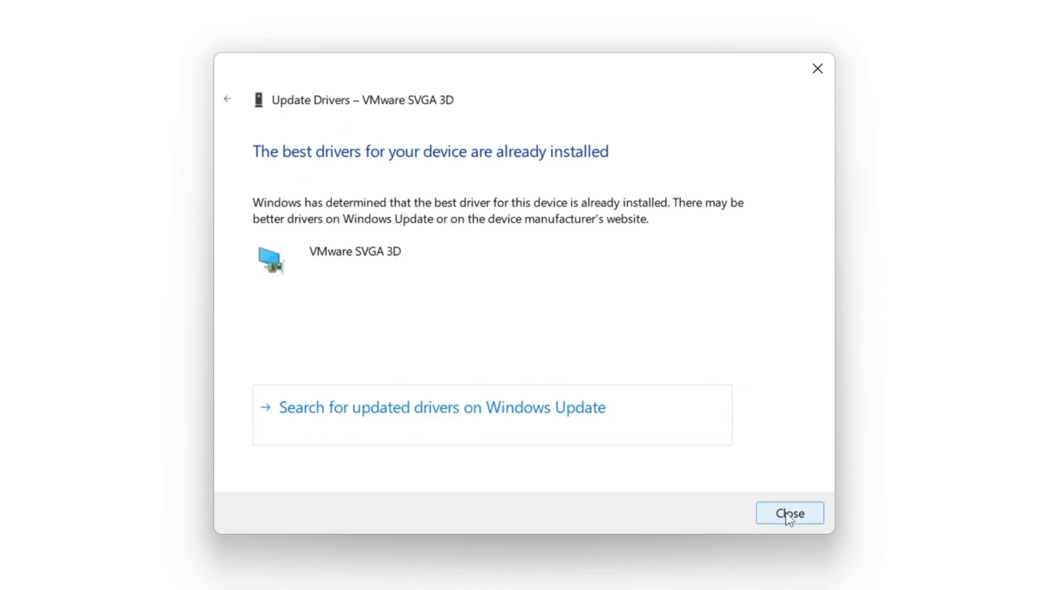
click(789, 516)
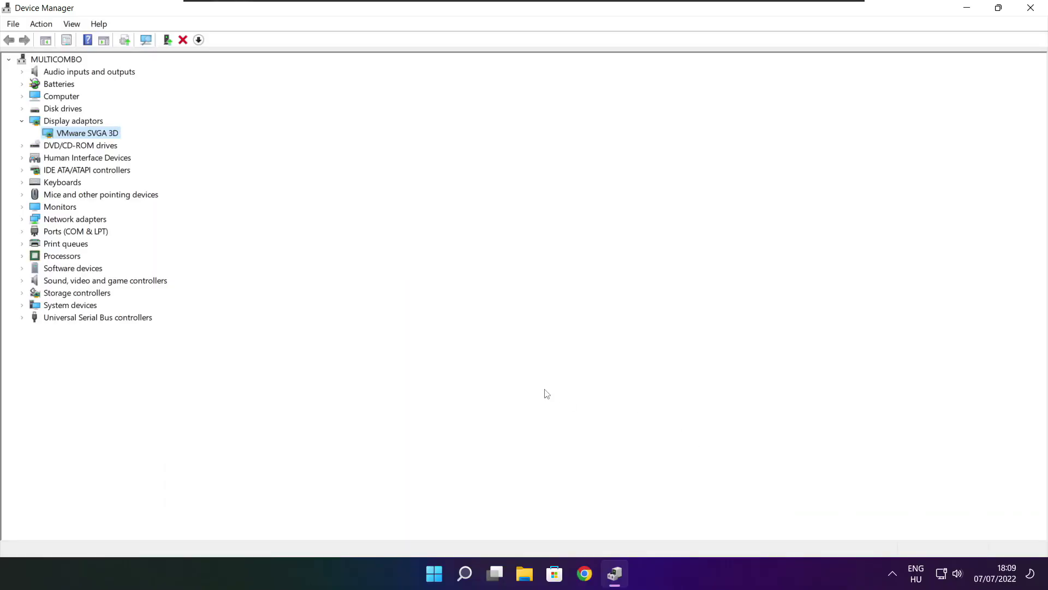
Search automatically for a High Definition Audio Device driver; the best one is already installed
click(32, 281)
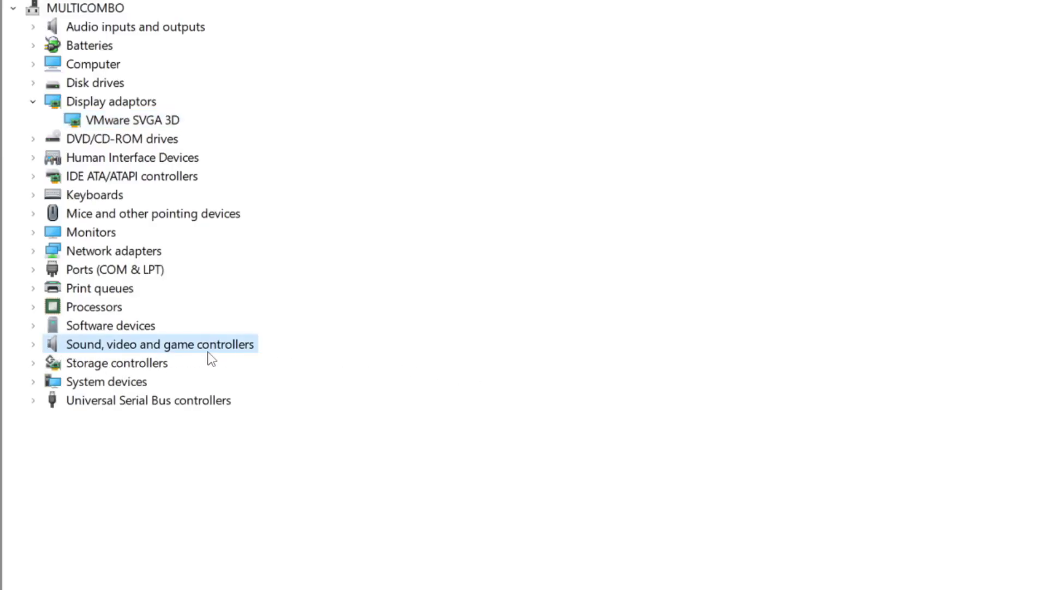
click(34, 346)
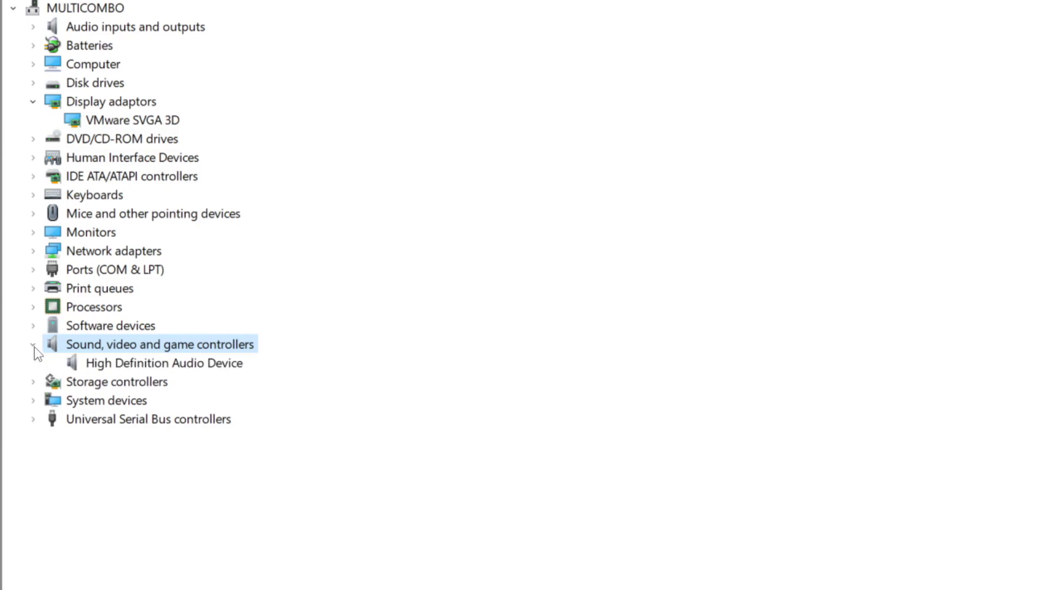
click(150, 367)
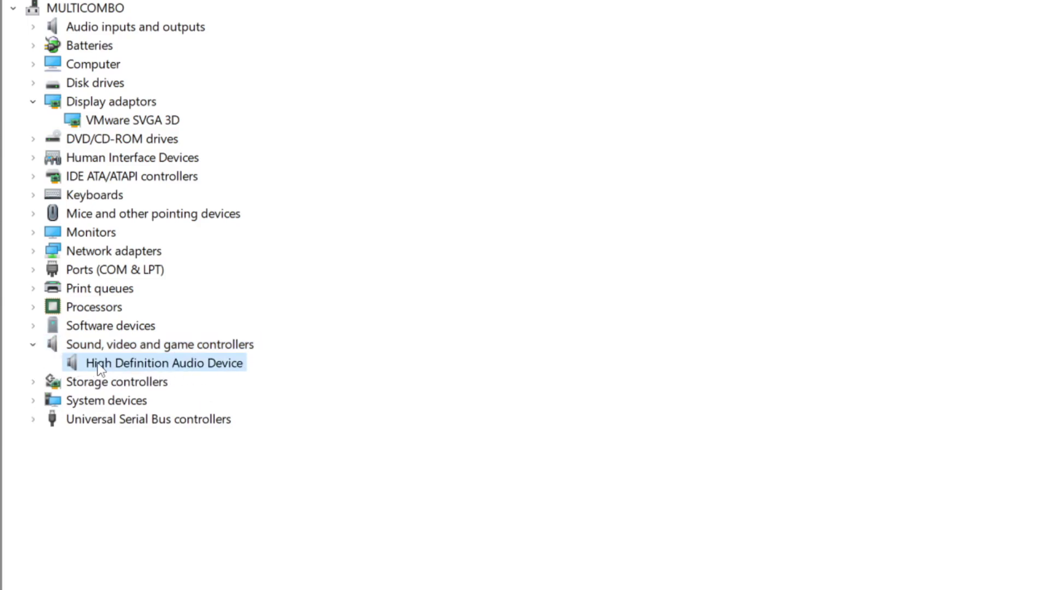
right_click(154, 367)
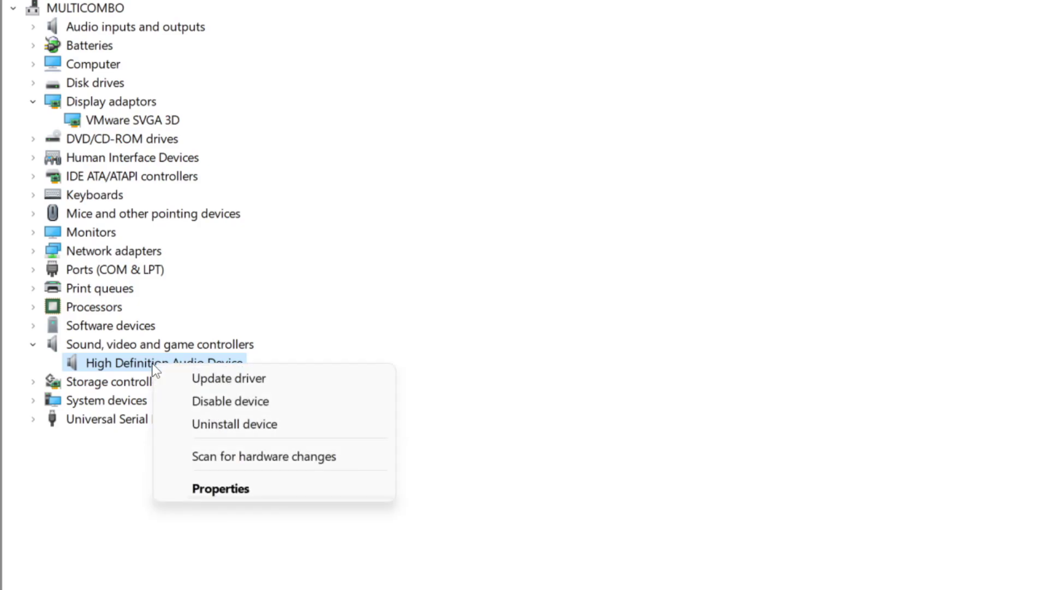
click(311, 386)
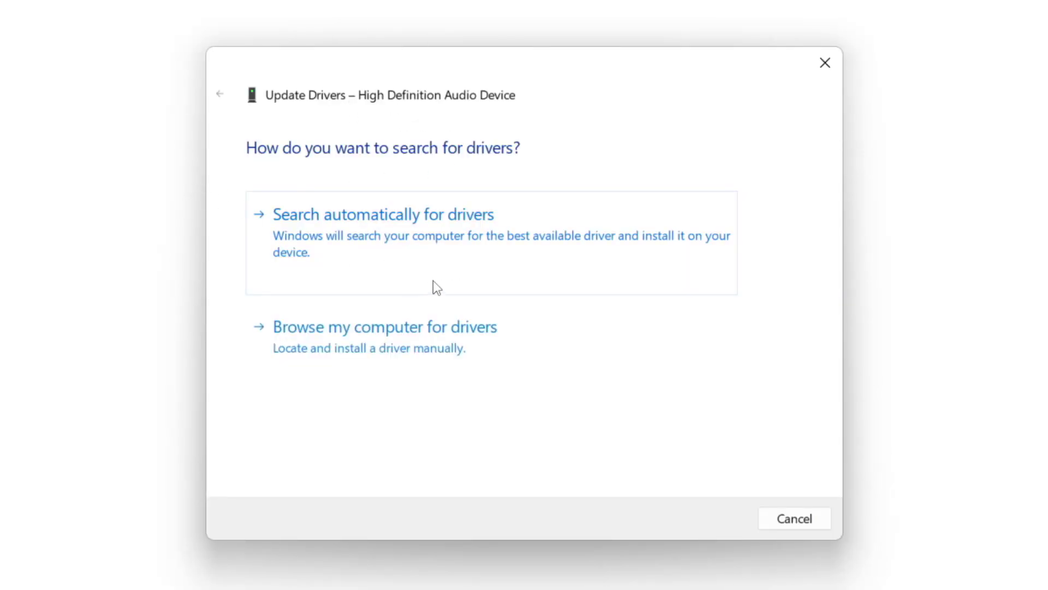
click(418, 239)
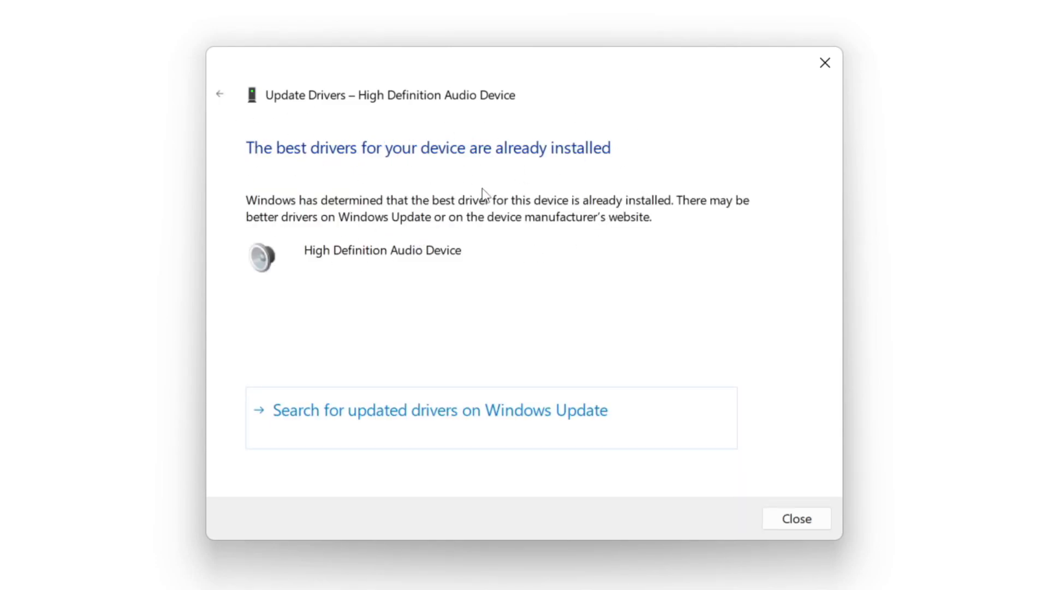
click(799, 519)
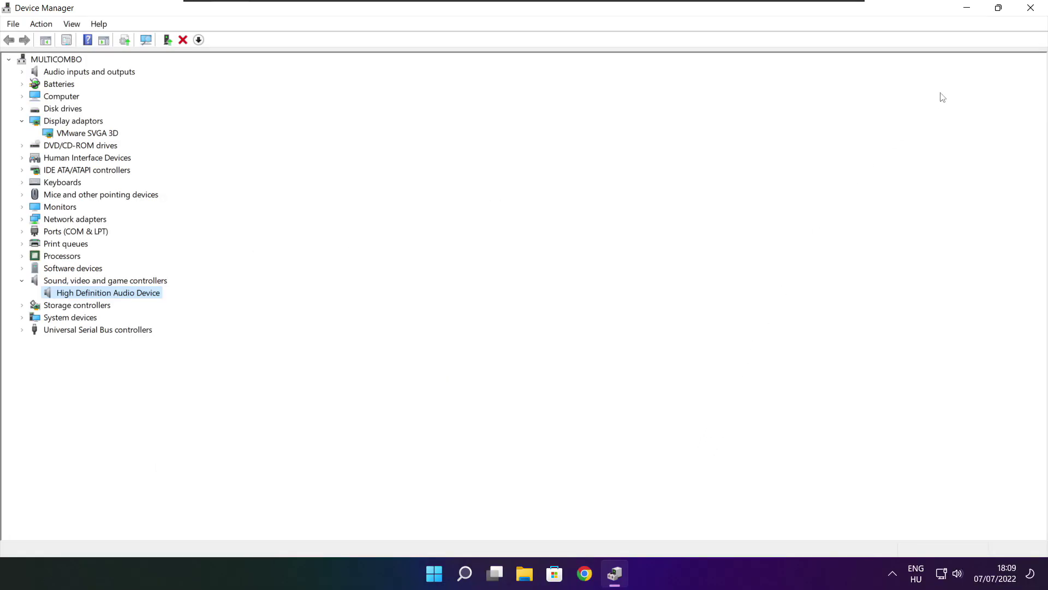
Close Device Manager and begin a Battle.net Scan and Repair of the game files
click(1031, 8)
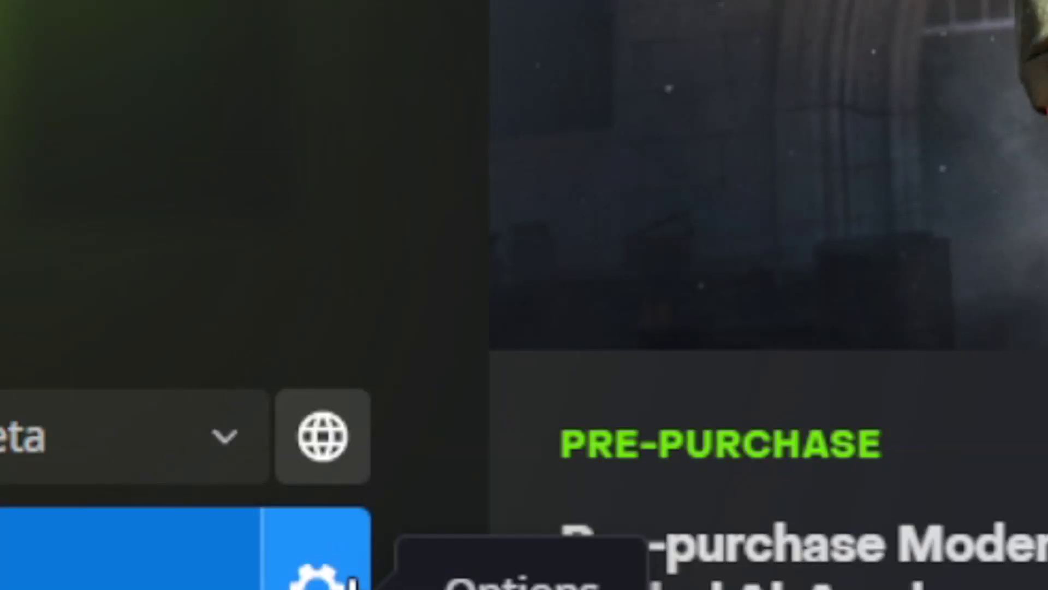
click(316, 576)
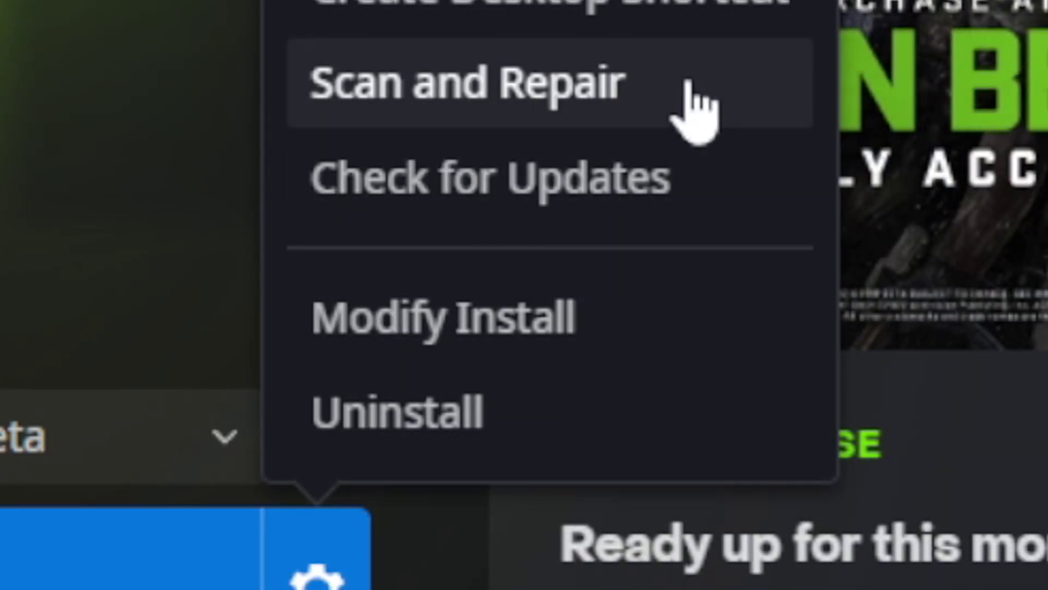
click(716, 82)
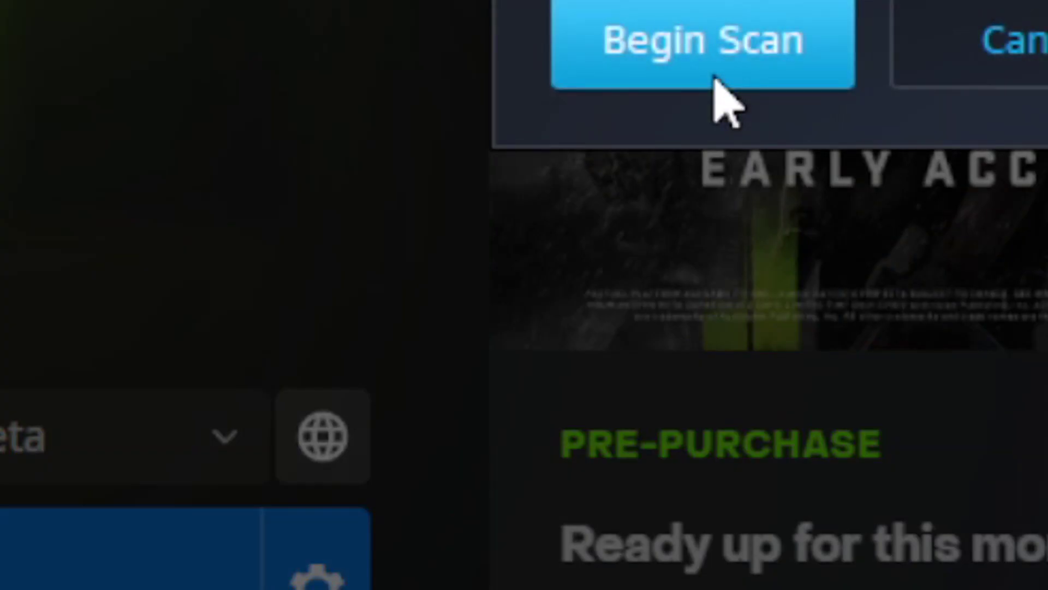
click(698, 53)
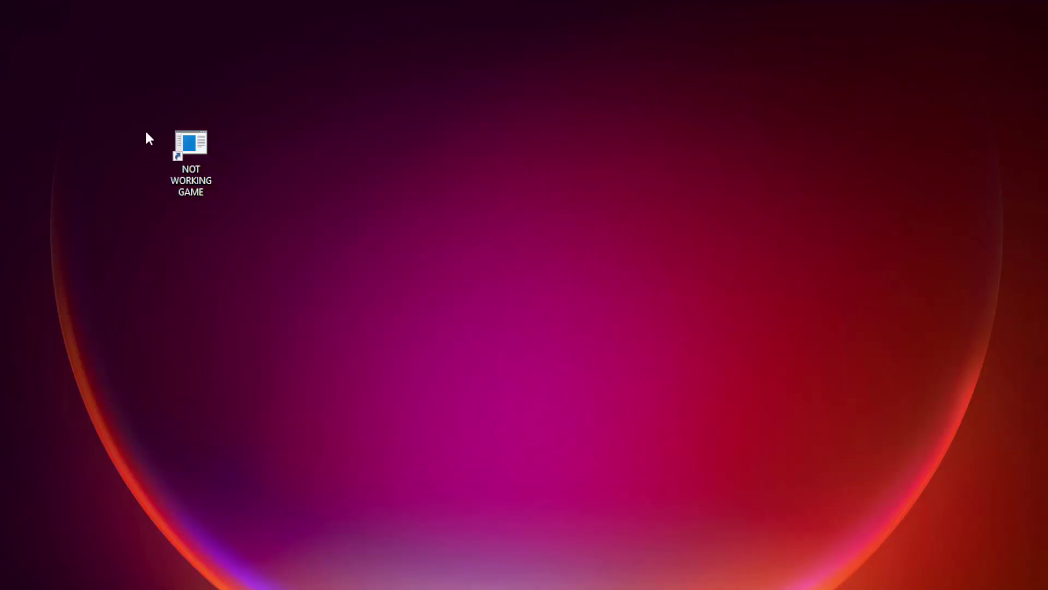
Give the NOT WORKING GAME shortcut Windows 8 compatibility, administrator rights, and no fullscreen optimizations
right_click(212, 161)
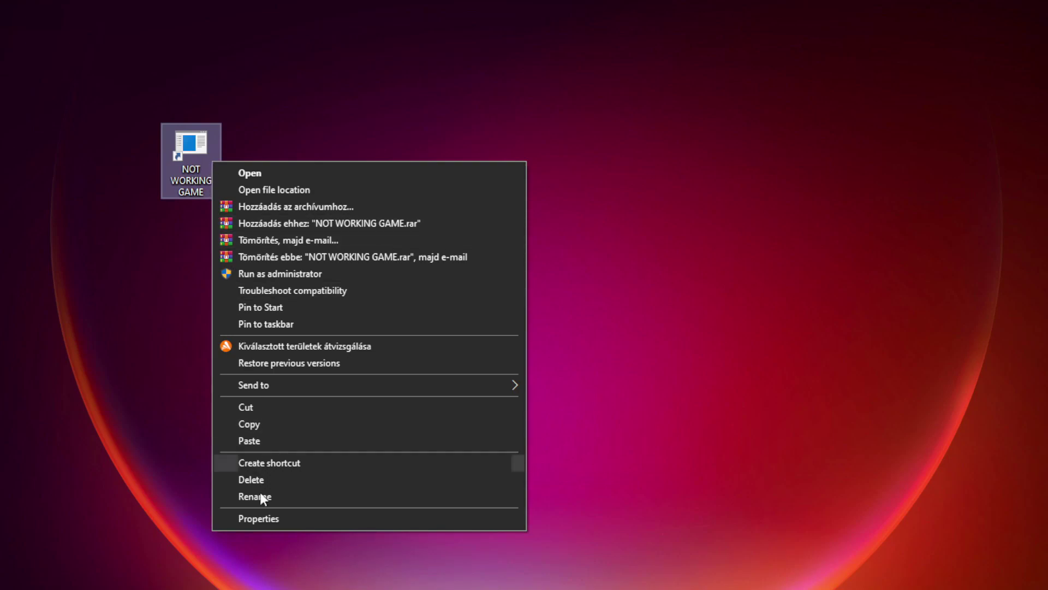
click(386, 518)
drag(398, 177, 556, 98)
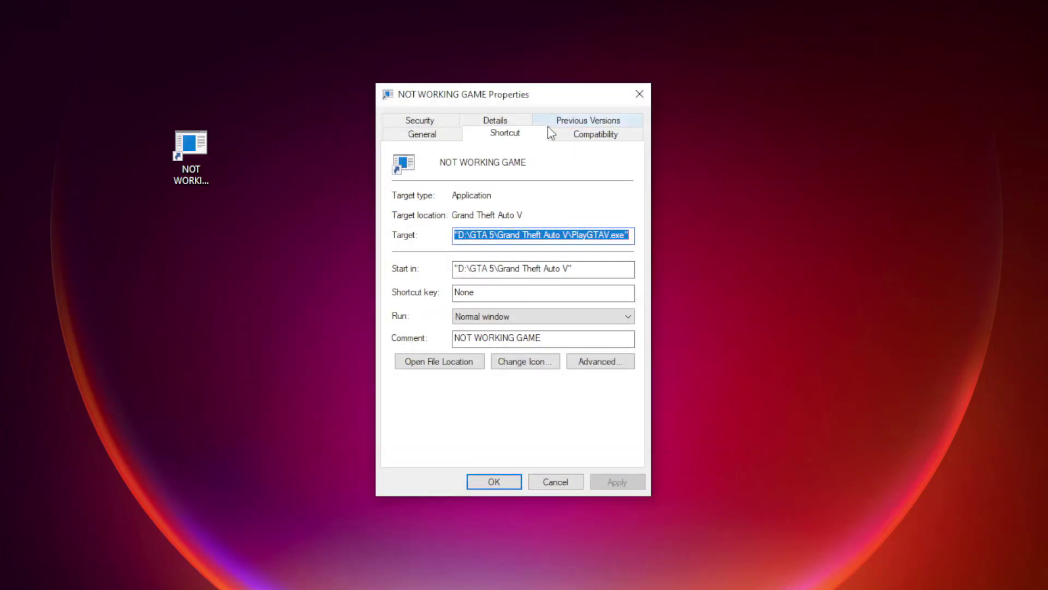
click(599, 143)
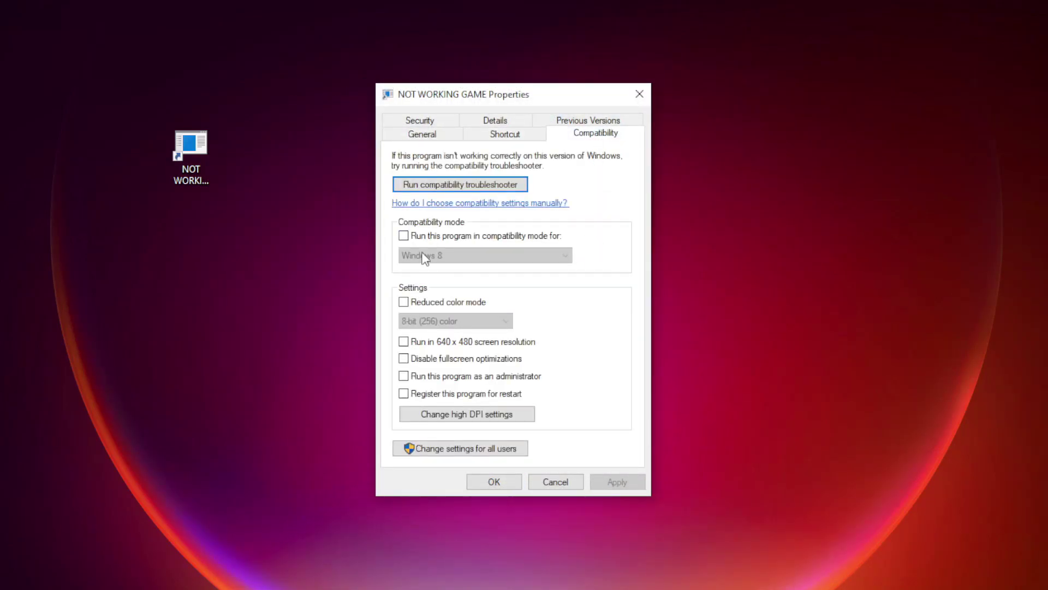
click(421, 236)
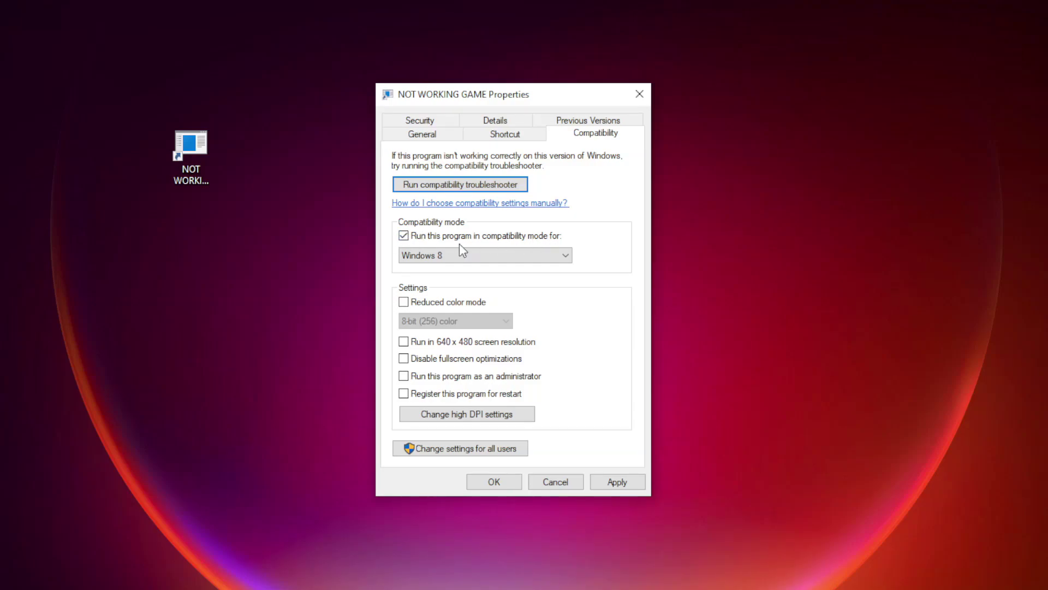
click(464, 256)
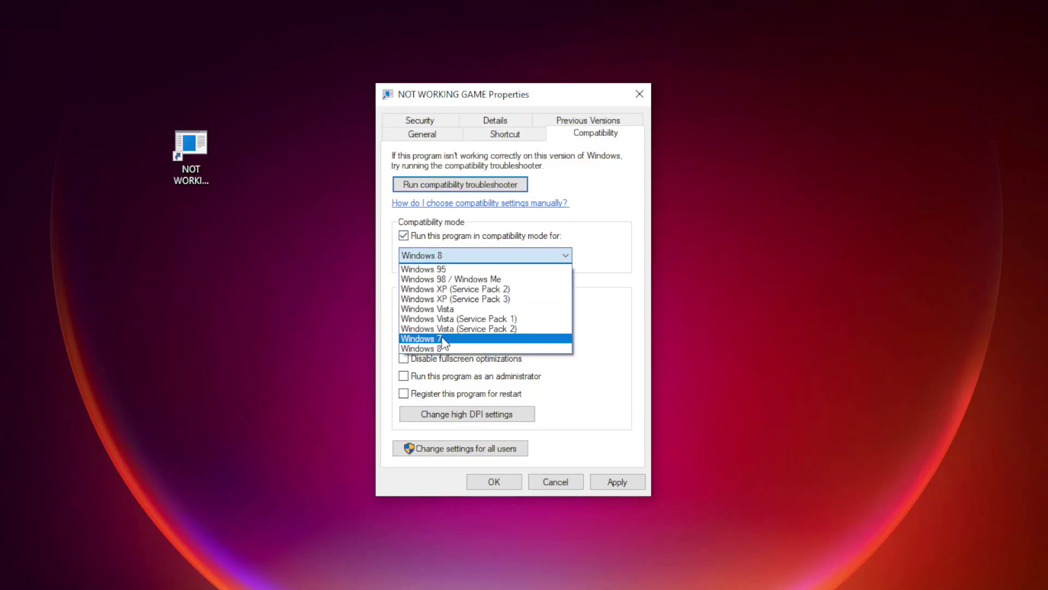
click(455, 350)
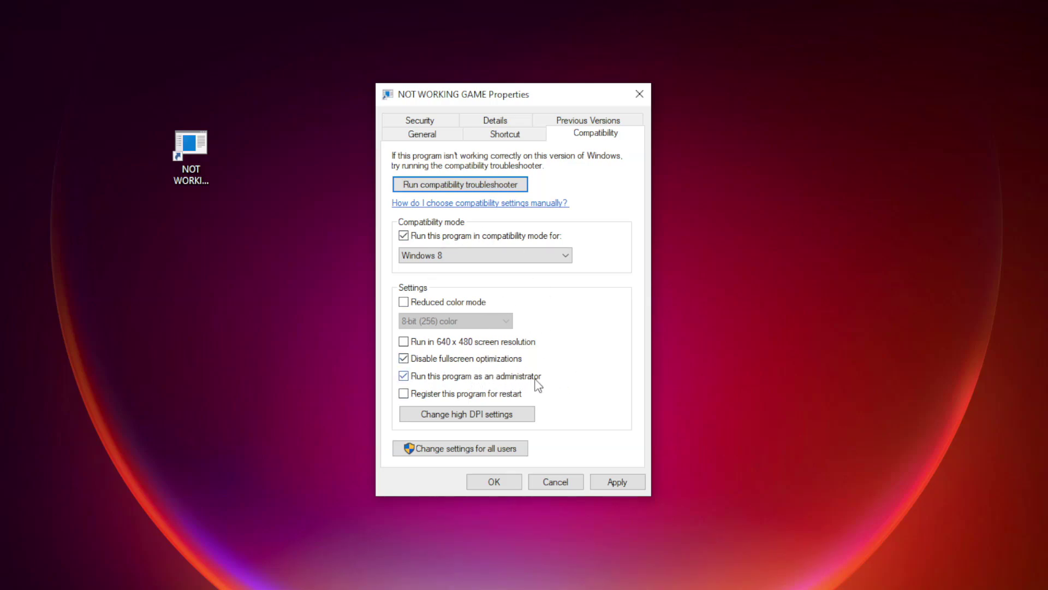
click(621, 484)
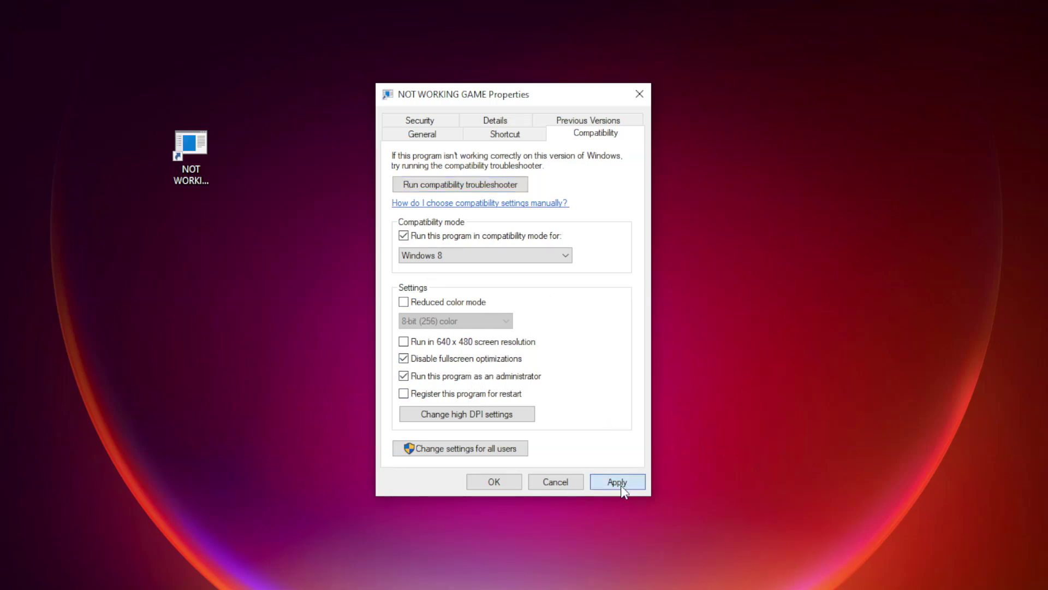
click(497, 484)
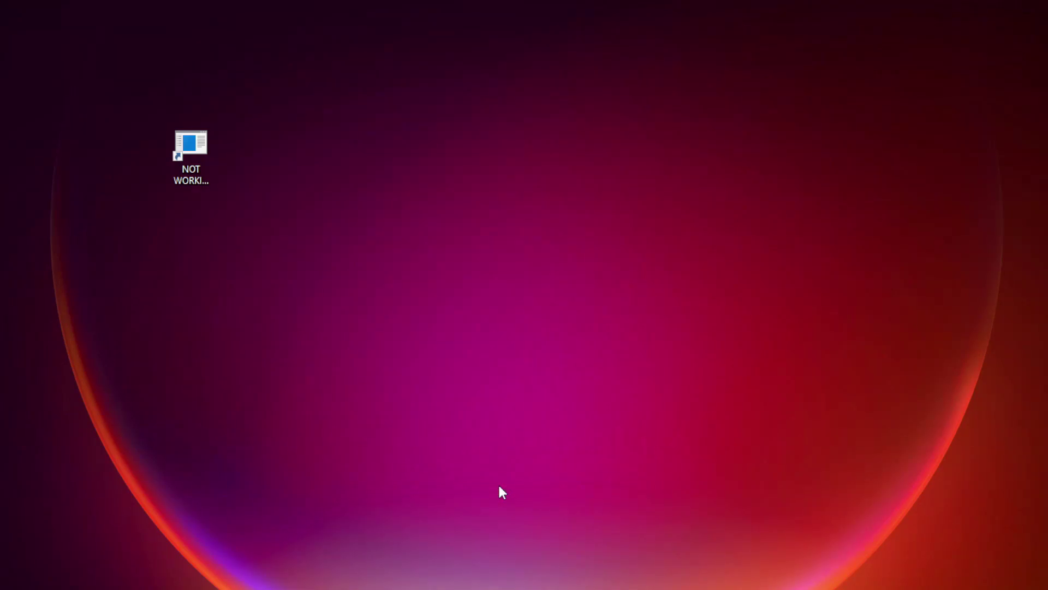
Search Windows for 'updates' to bring up Check for updates as the best match
click(197, 164)
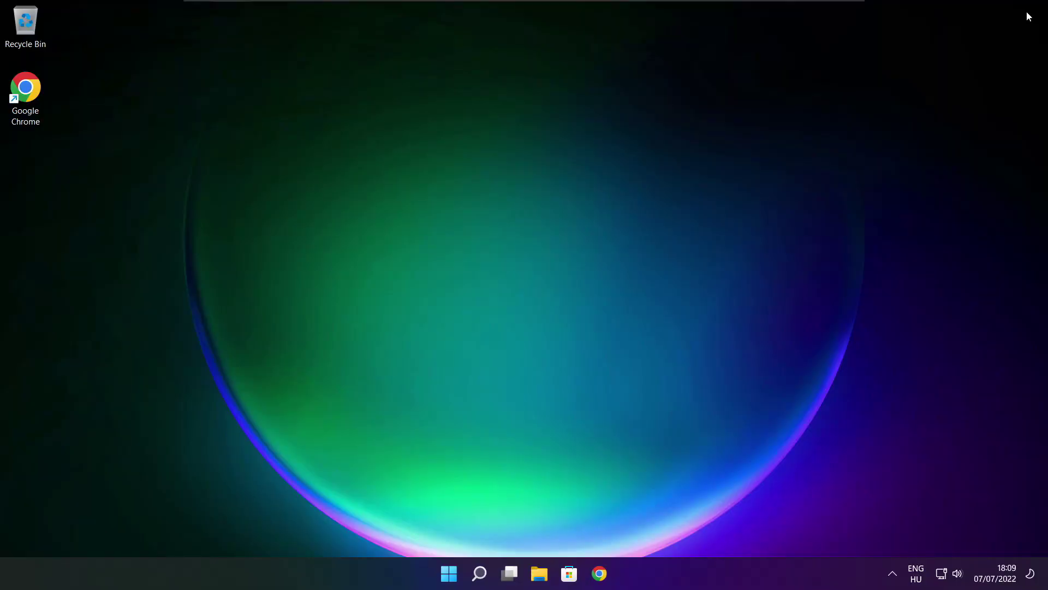
click(480, 574)
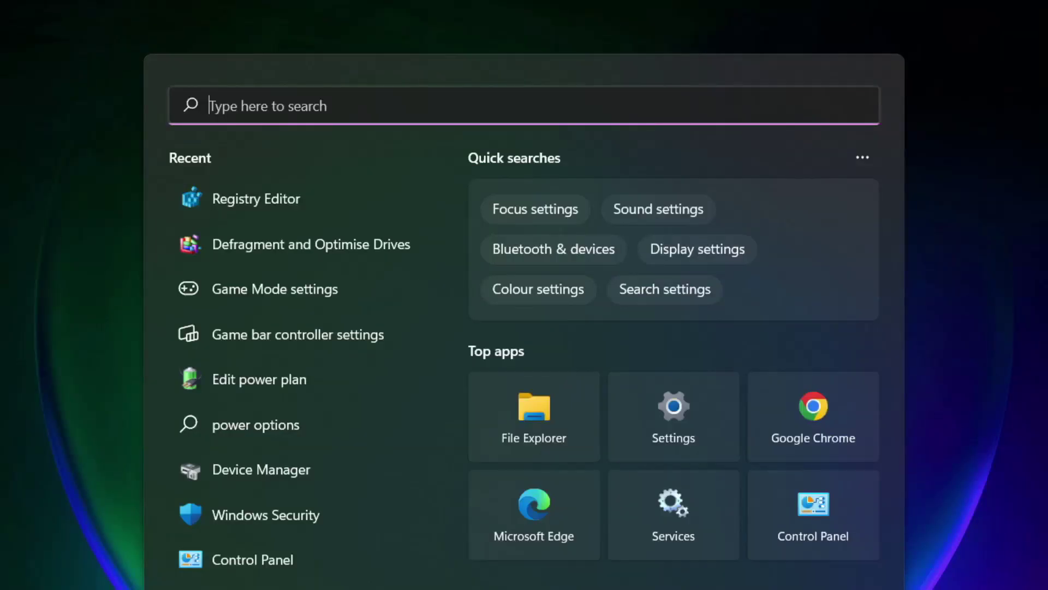
text(updates)
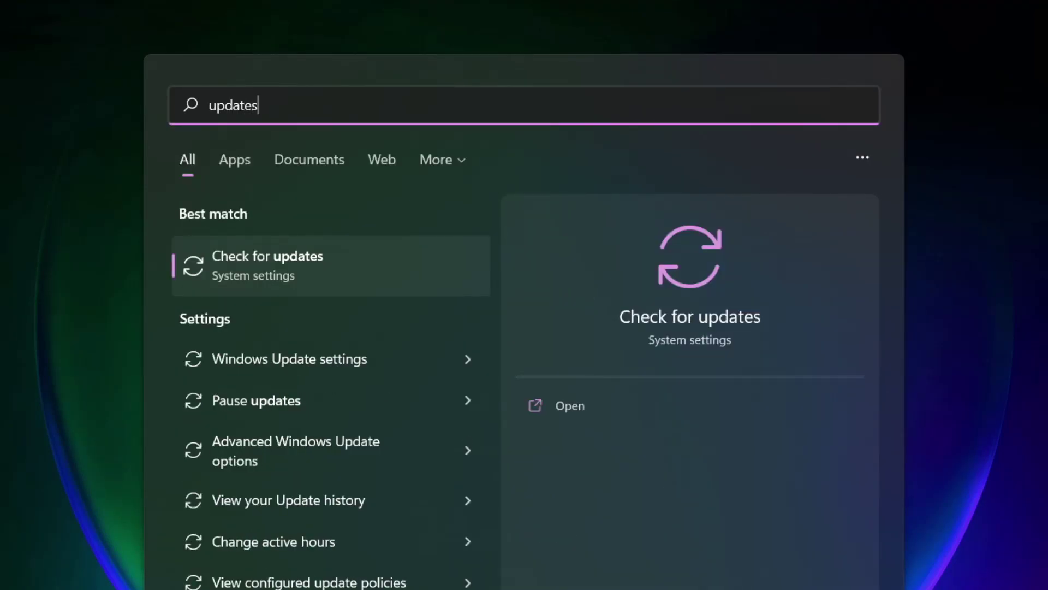
Run a Windows Update check, which reports the PC up to date, then close Settings
click(318, 273)
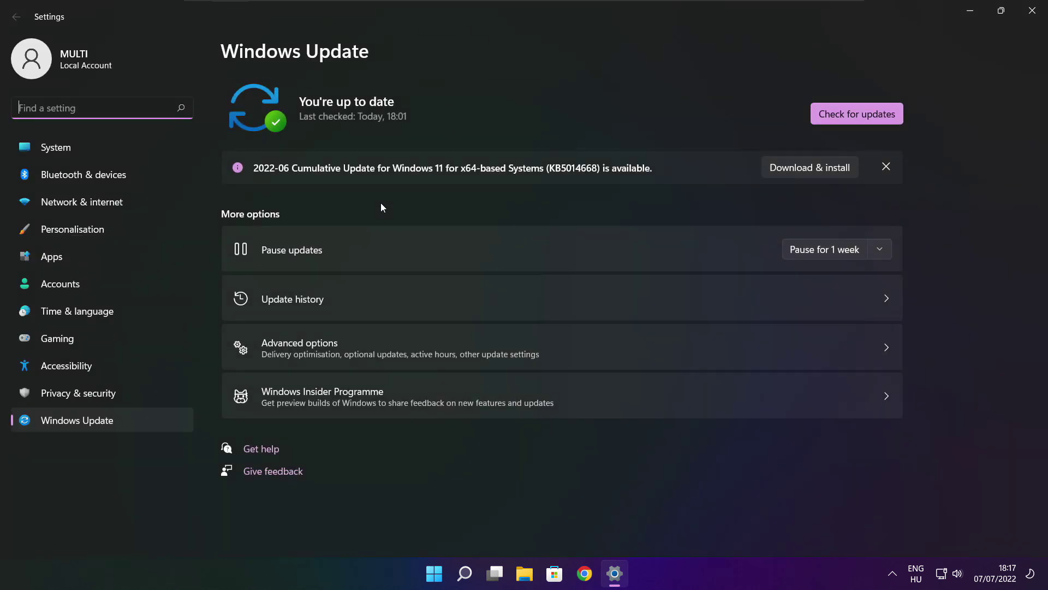
click(857, 114)
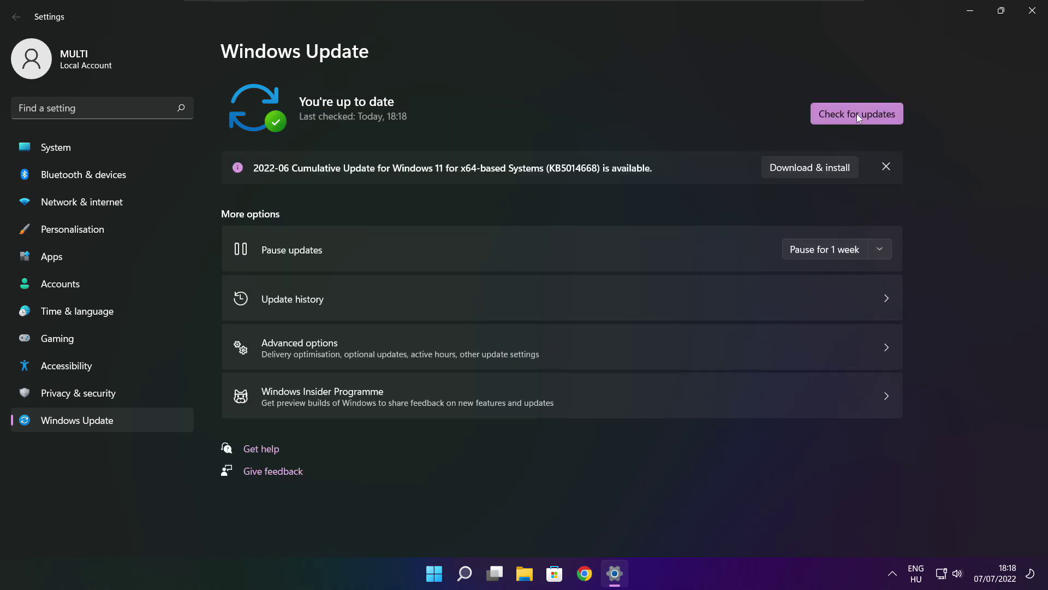
click(1032, 17)
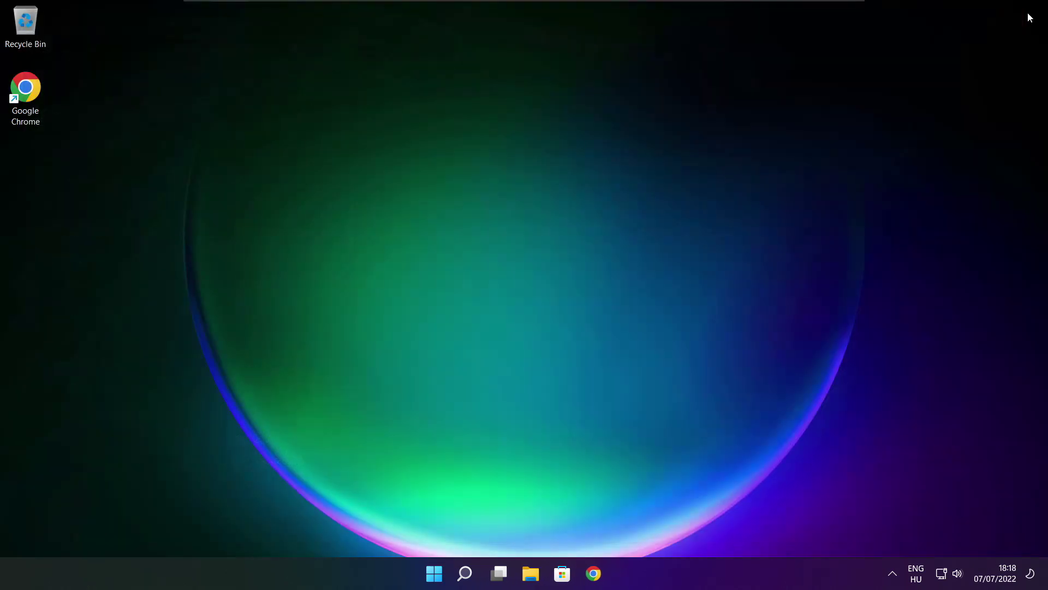
Download dxwebsetup.exe, the DirectX End-User Runtime Web Installer, from the Microsoft Download Center in Chrome
click(599, 575)
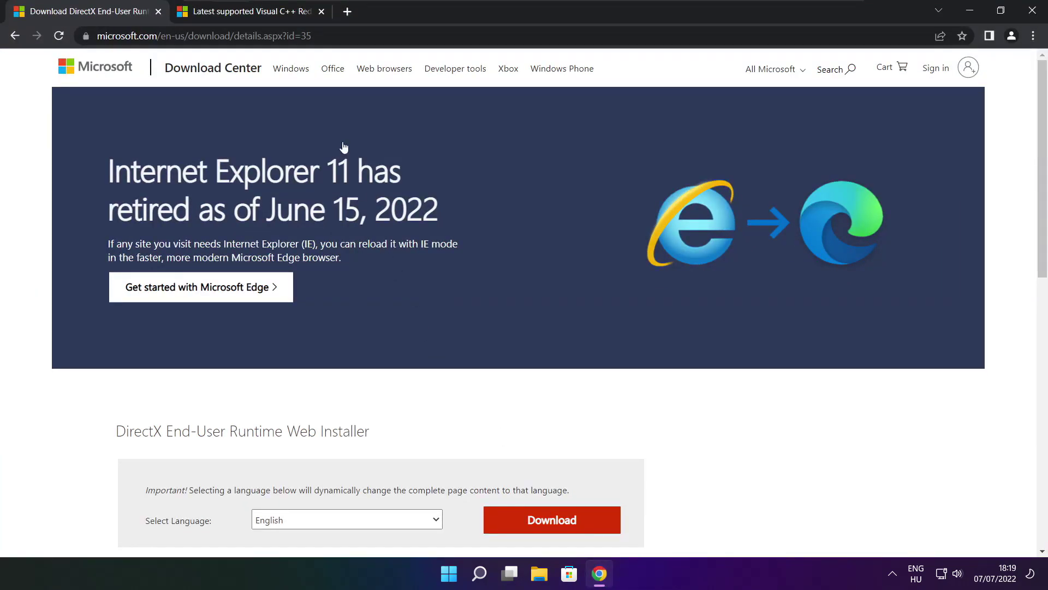
drag(313, 35, 97, 36)
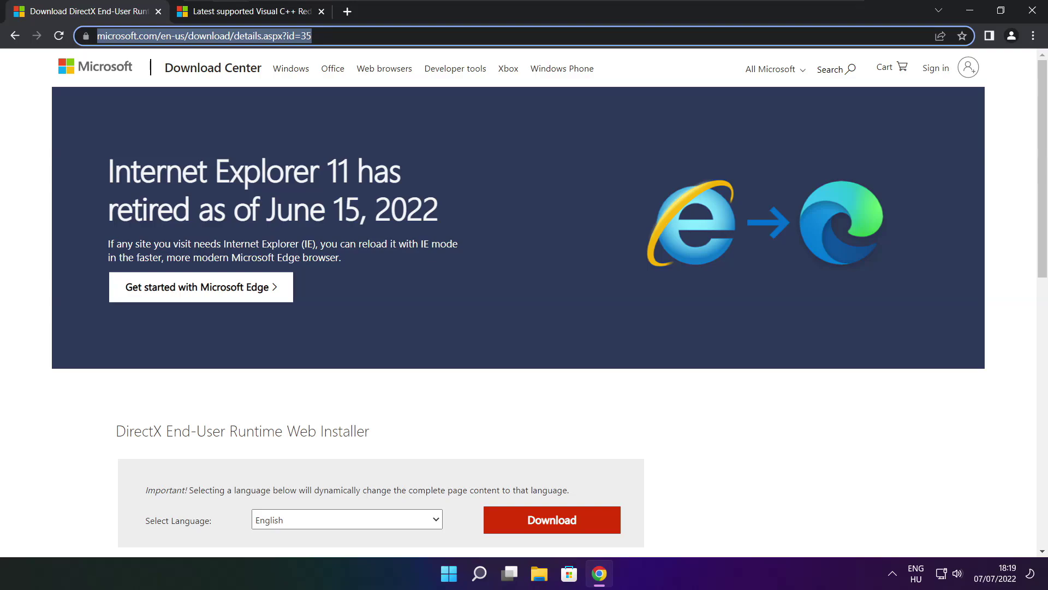
click(365, 36)
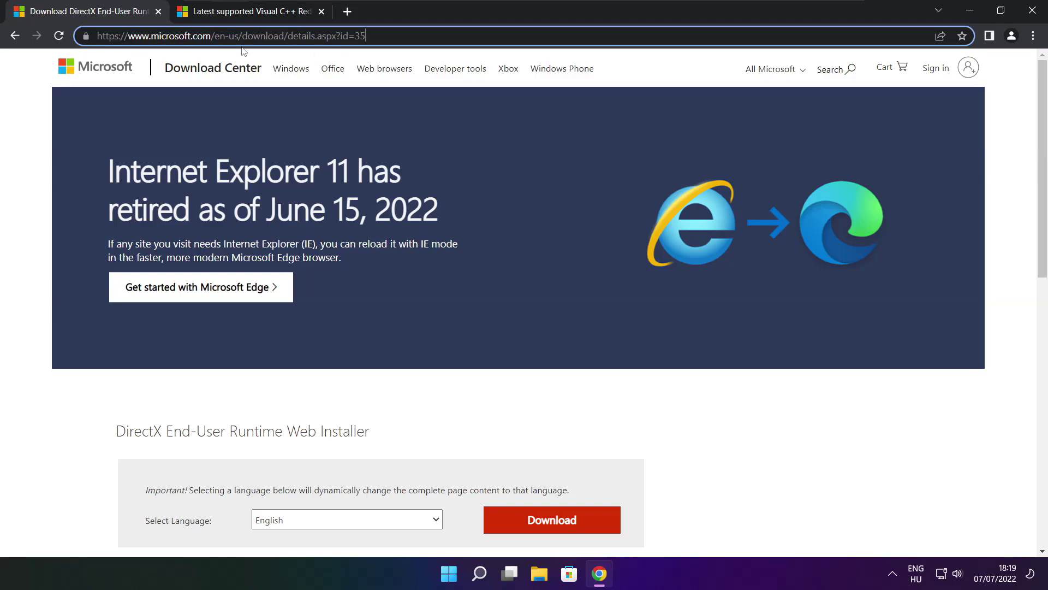
click(378, 397)
drag(1042, 151, 1043, 241)
drag(390, 225, 447, 231)
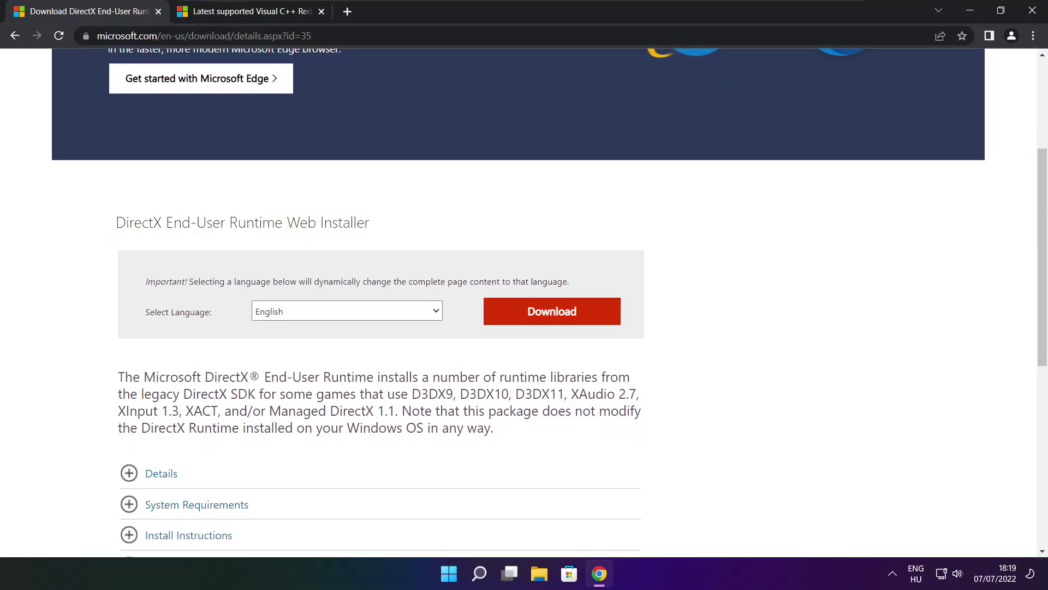
click(555, 314)
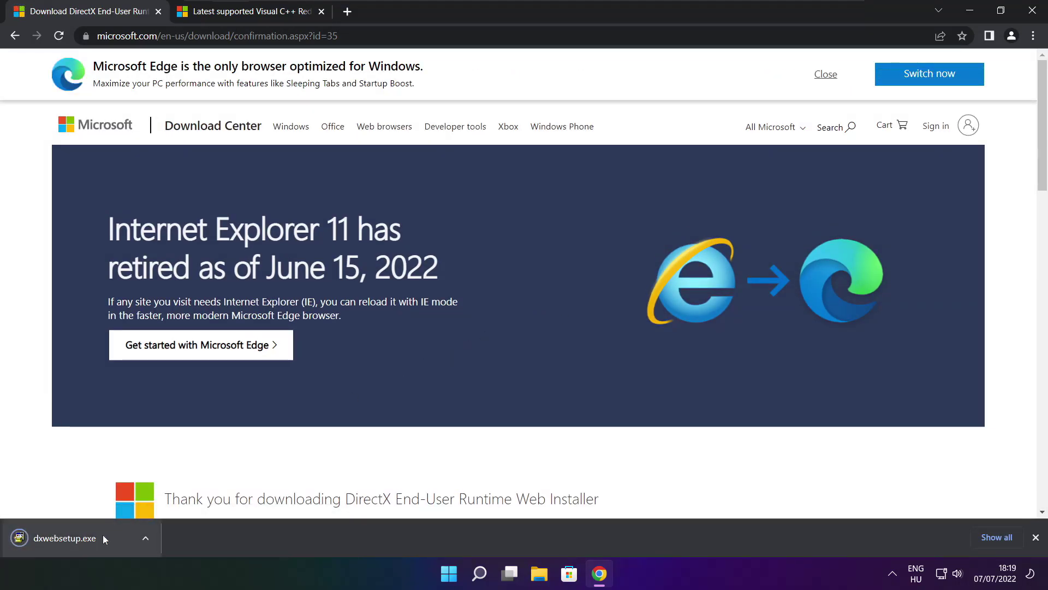
Run dxwebsetup.exe, accept the licence, skip the Bing Bar, install the runtime and finish
click(98, 538)
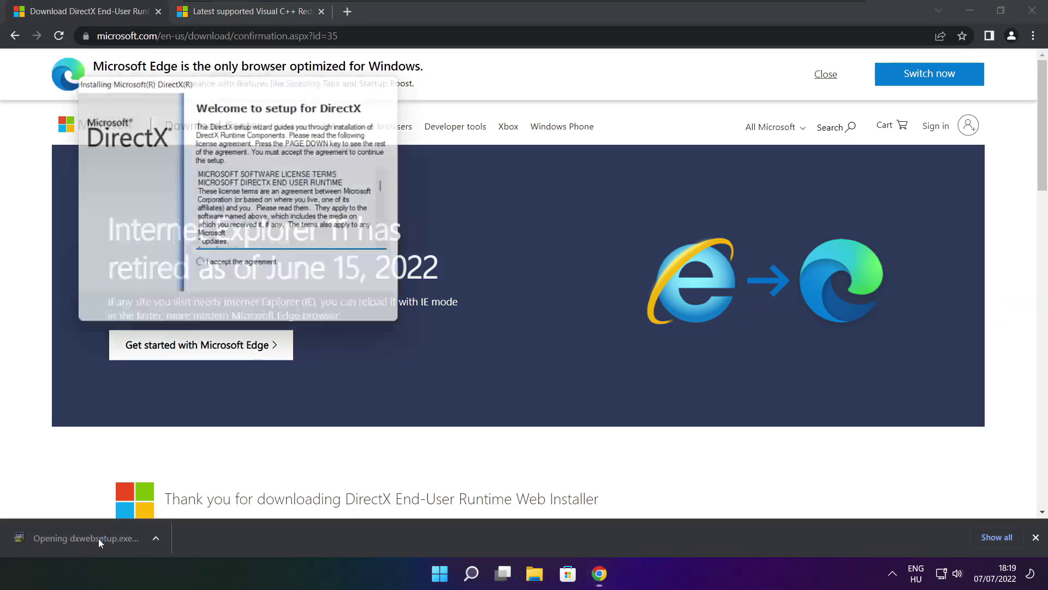
drag(217, 83, 500, 157)
drag(672, 261, 672, 317)
click(498, 343)
click(601, 391)
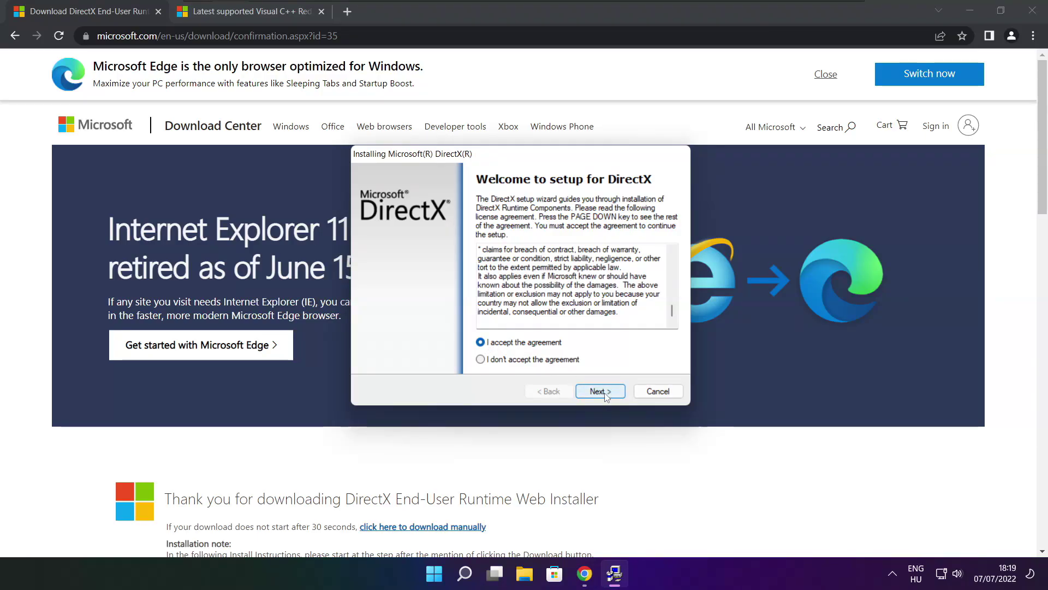
click(472, 295)
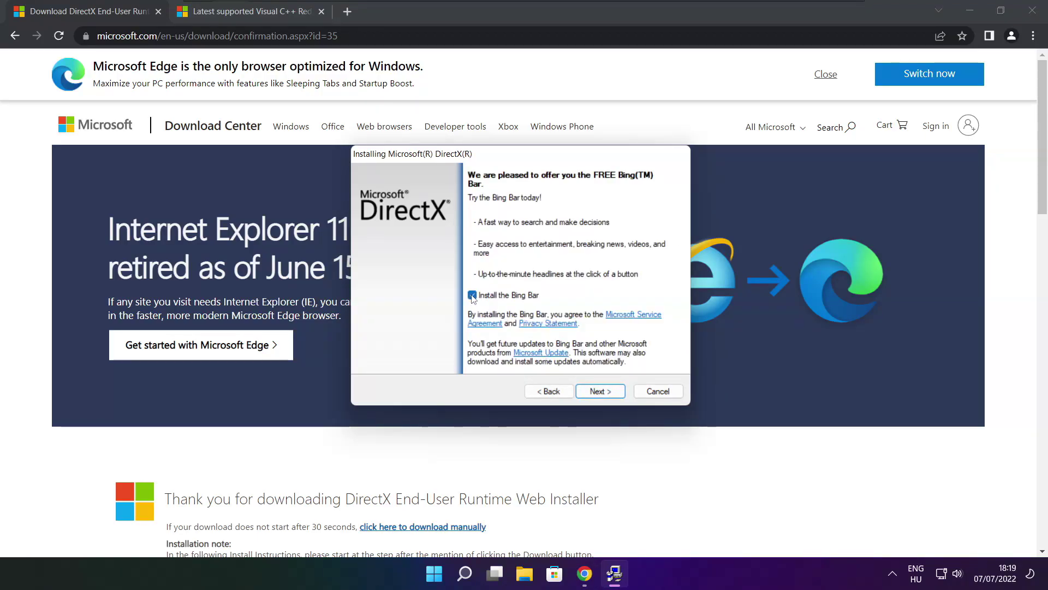
click(611, 395)
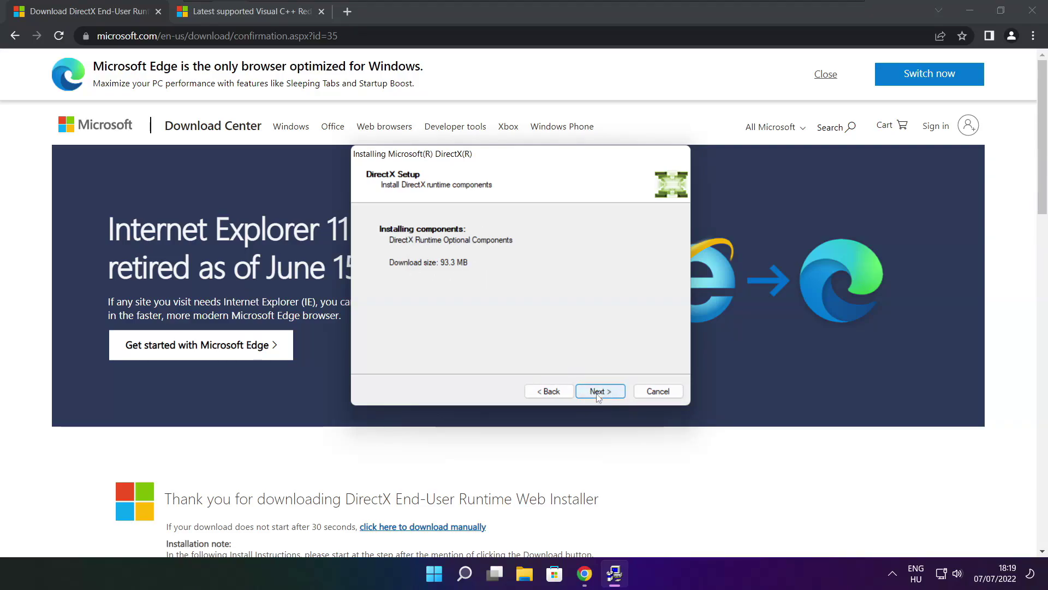
click(601, 391)
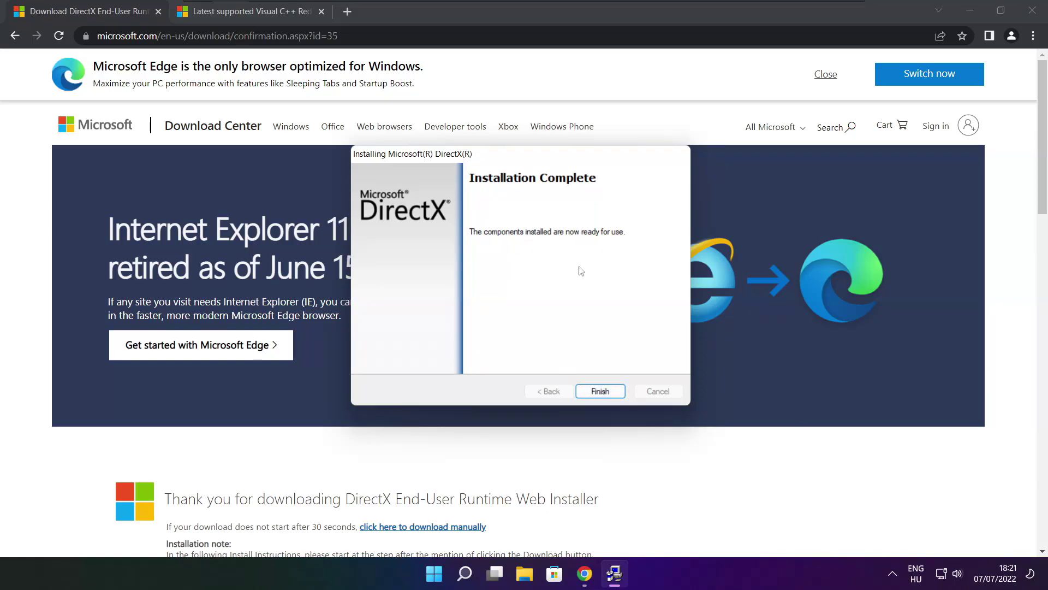
click(600, 392)
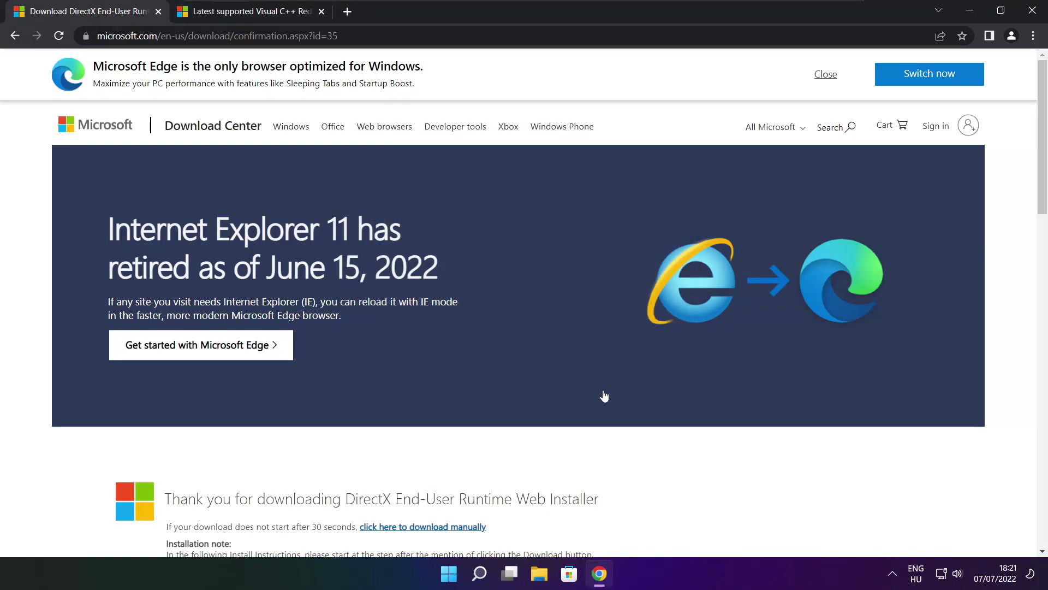